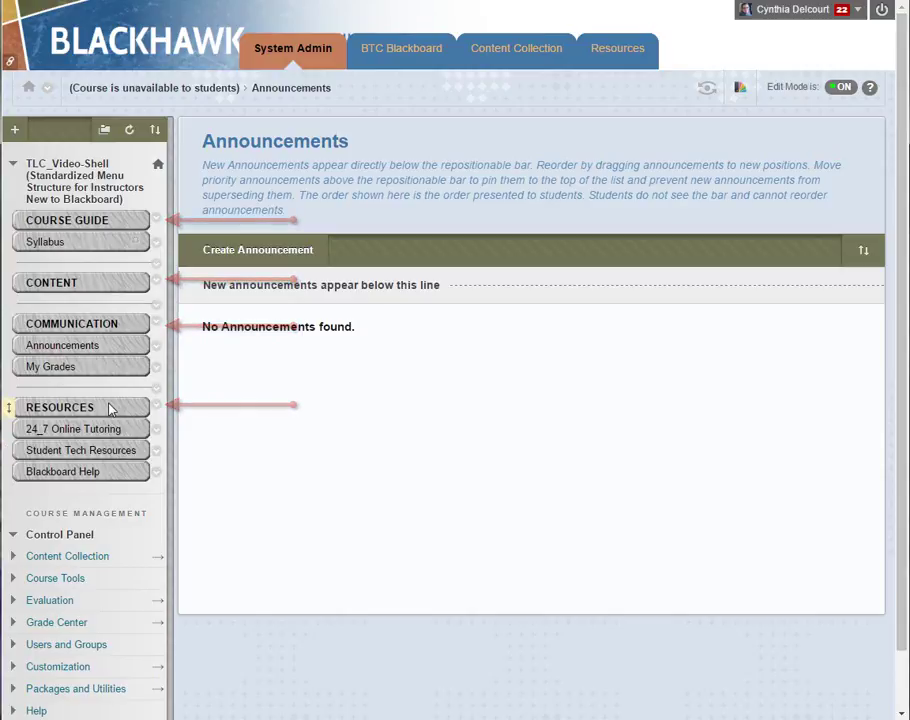
double_click(67, 221)
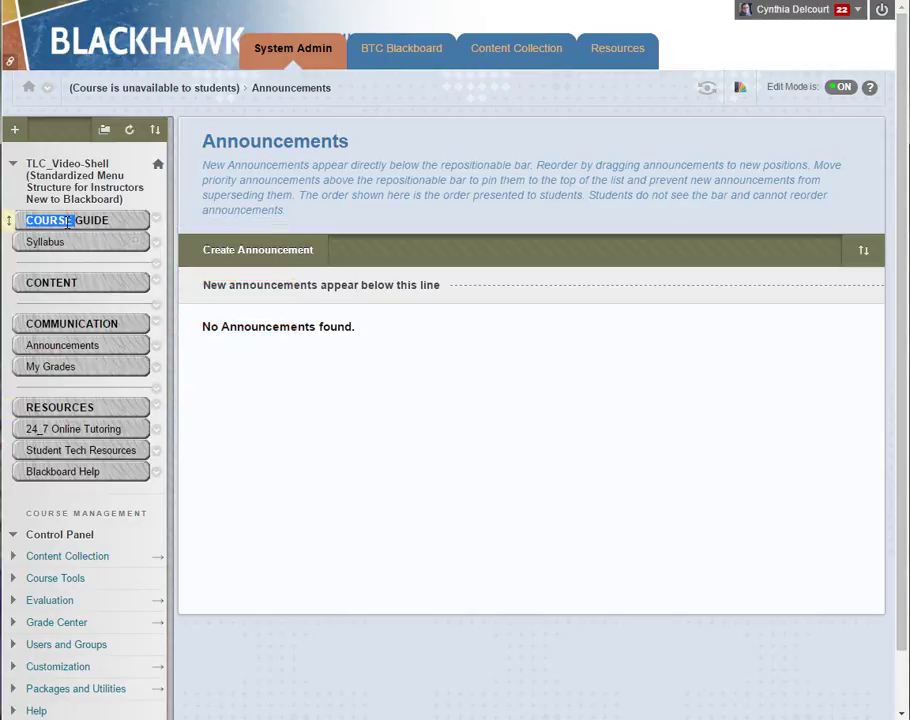
double_click(75, 283)
left_click(71, 322)
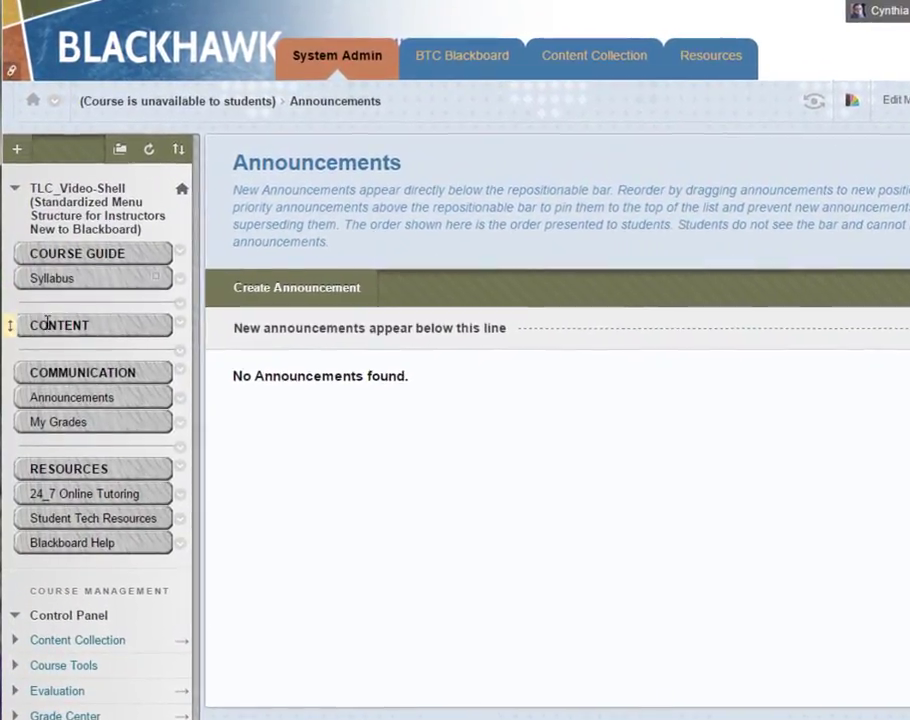
left_click_drag(42, 316, 42, 317)
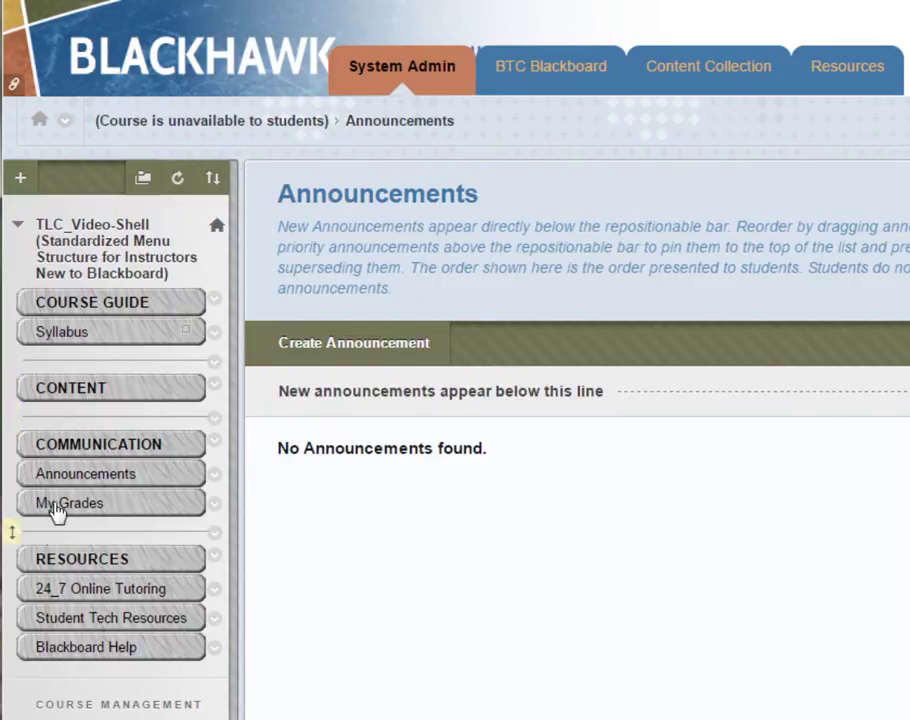
Add a content area named Weekly Content to the course menu and make it available to users.
left_click(34, 174)
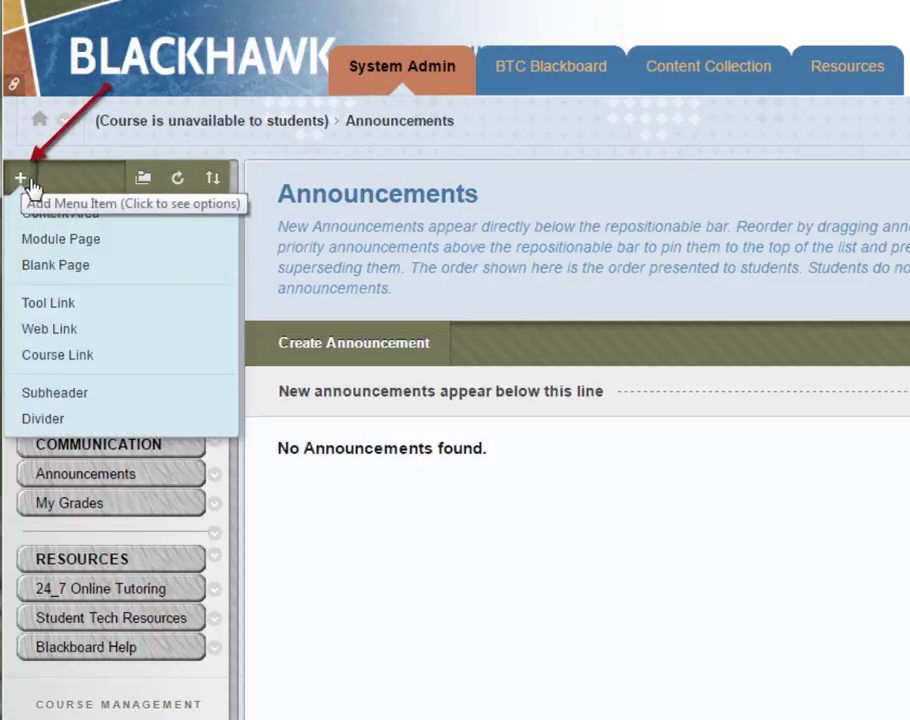
left_click(20, 180)
left_click(22, 182)
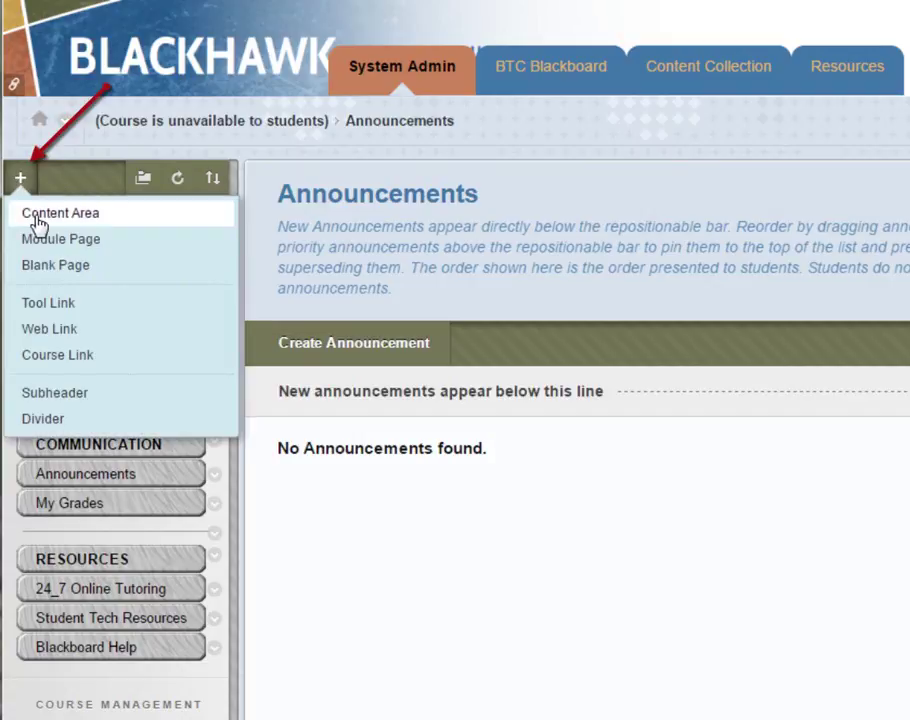
left_click(38, 216)
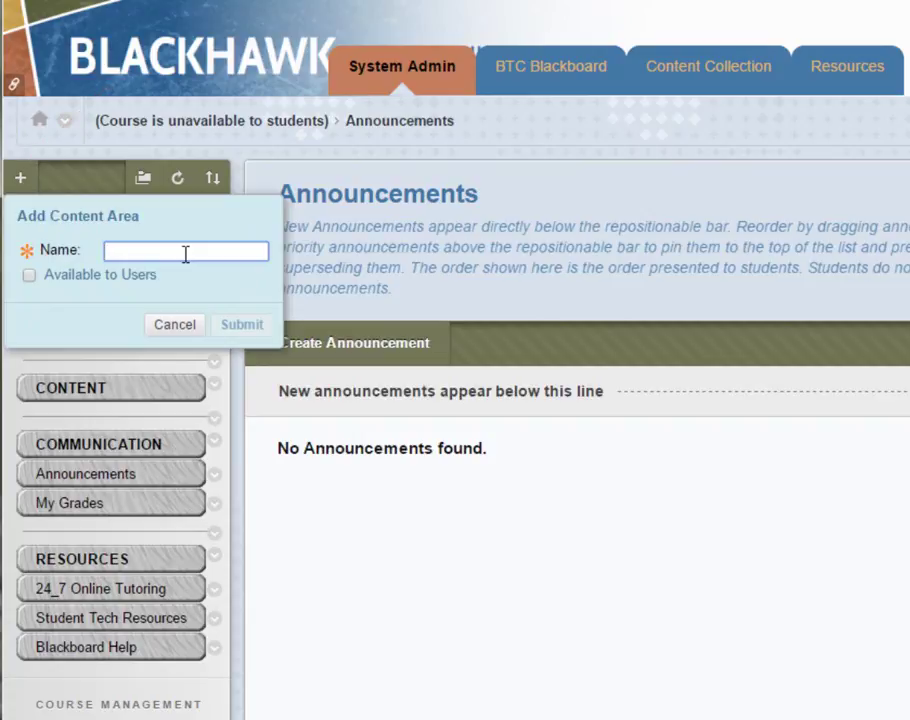
type("Weekly ")
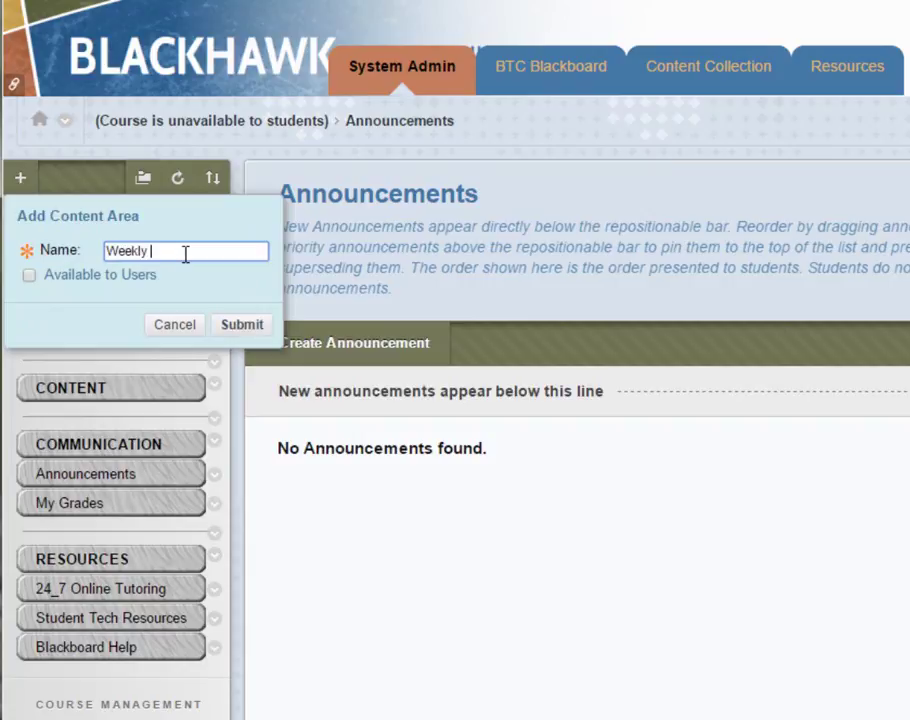
type("Content")
left_click(30, 279)
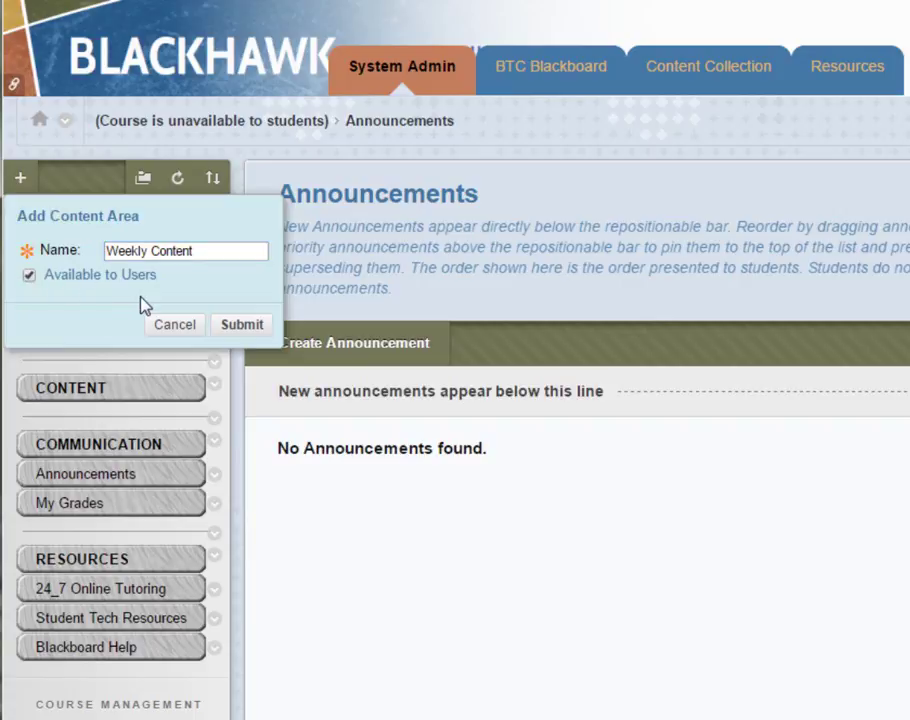
left_click(29, 275)
left_click(242, 325)
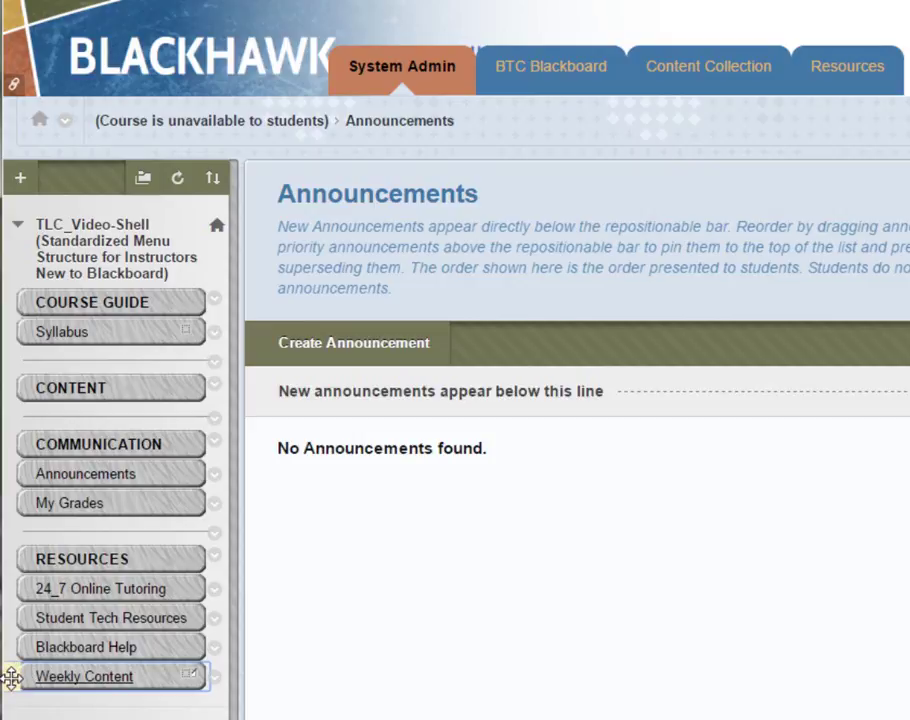
Move Weekly Content directly below the CONTENT subheader in the course menu and open its page.
left_click_drag(11, 678, 28, 358)
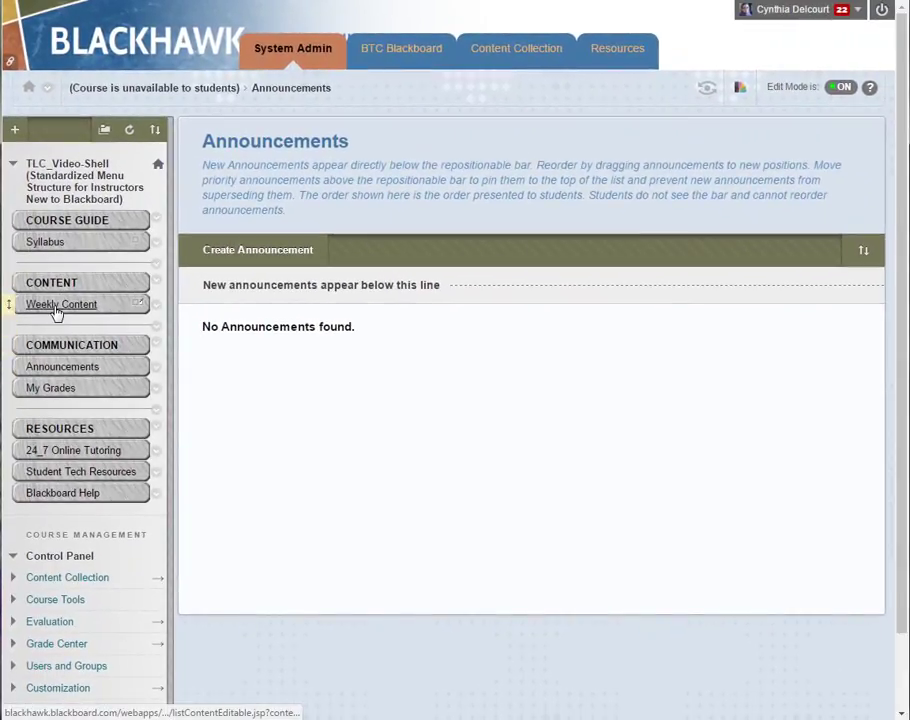
left_click(56, 309)
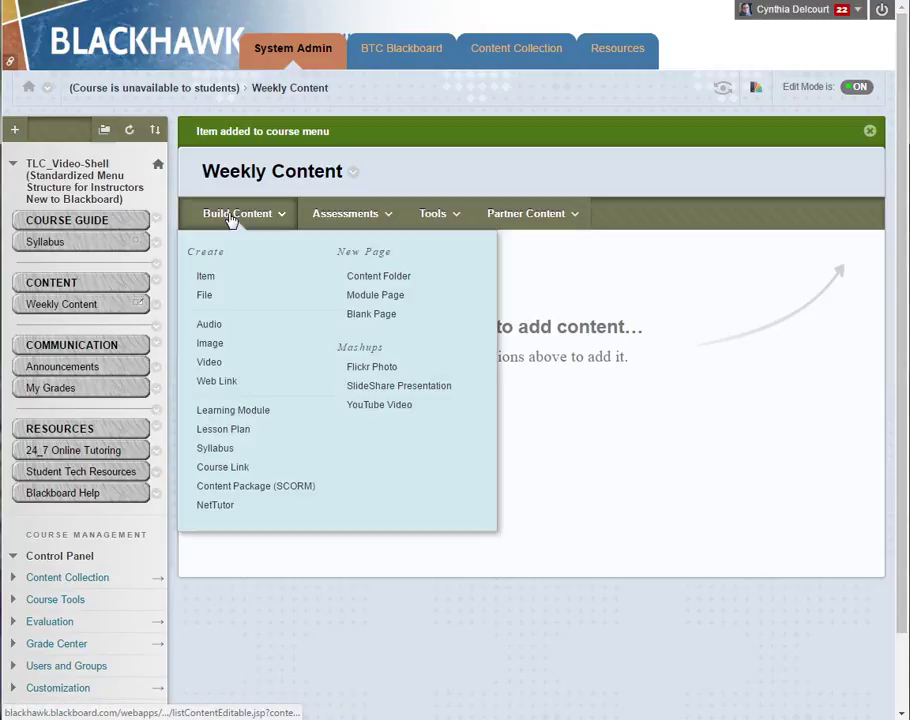
mouse_move(428, 218)
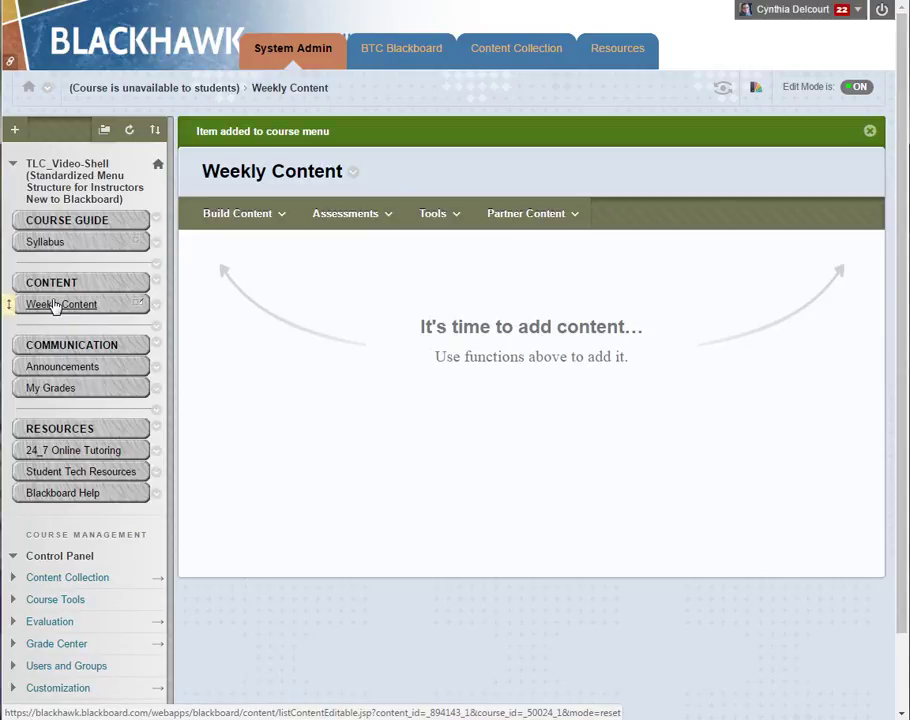
Start adding a tool link to the course menu and look through the available tool types.
left_click(12, 130)
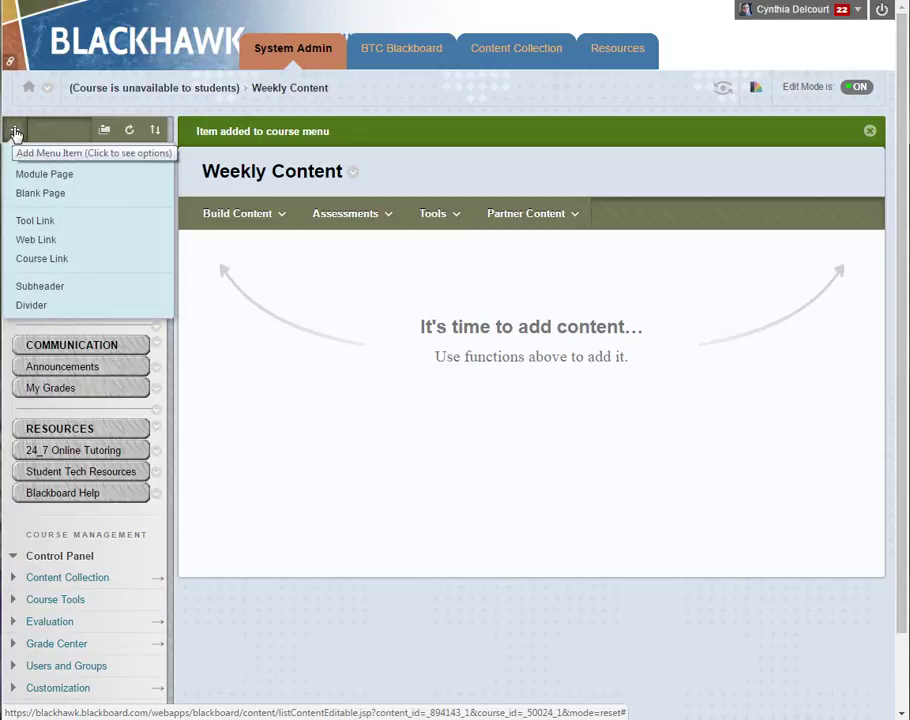
left_click(15, 131)
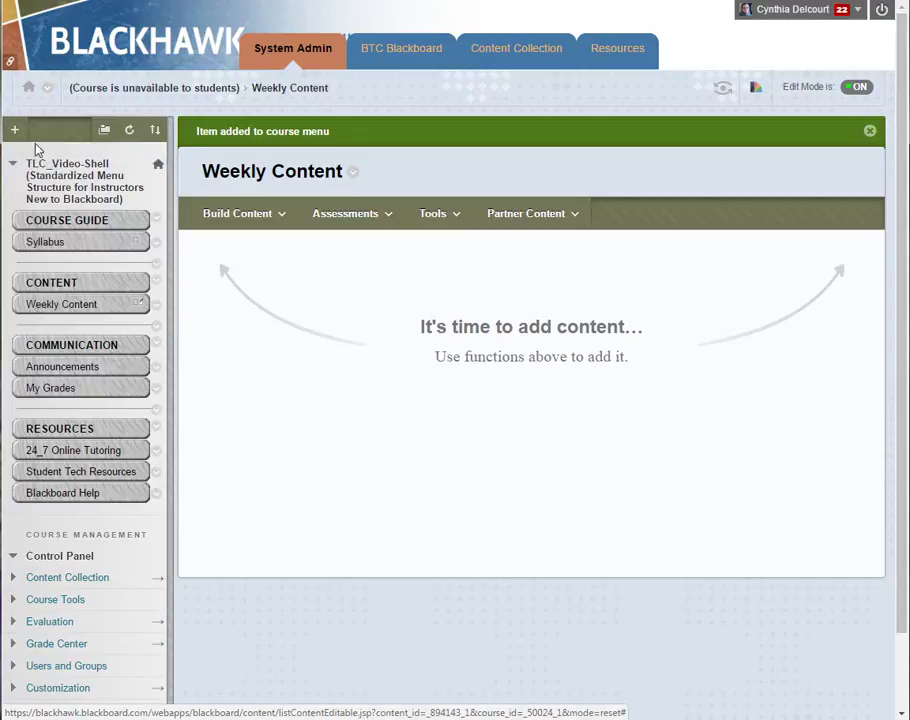
left_click(15, 131)
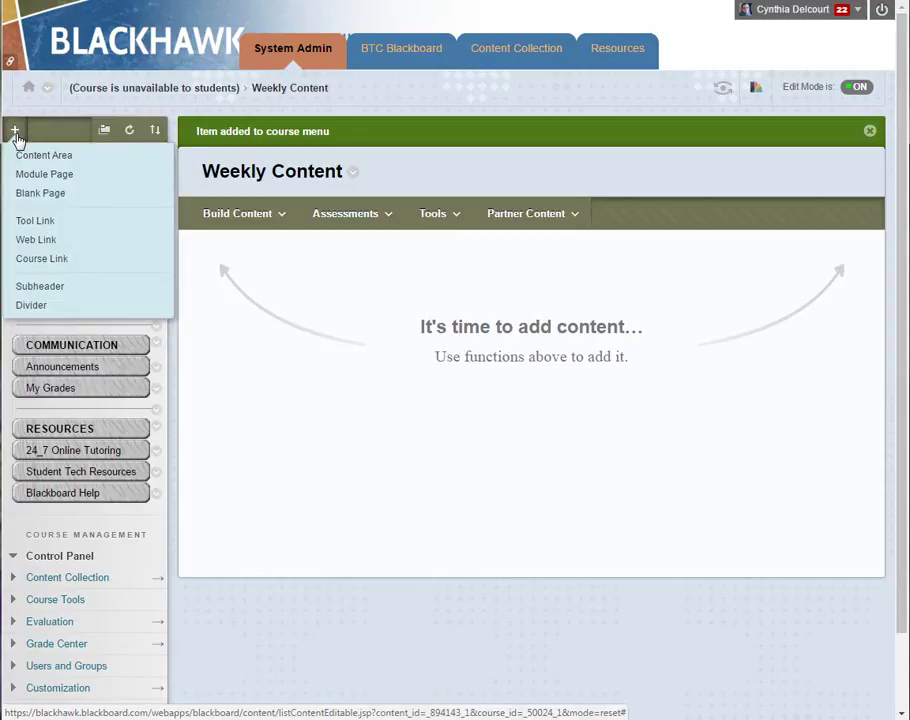
left_click(36, 221)
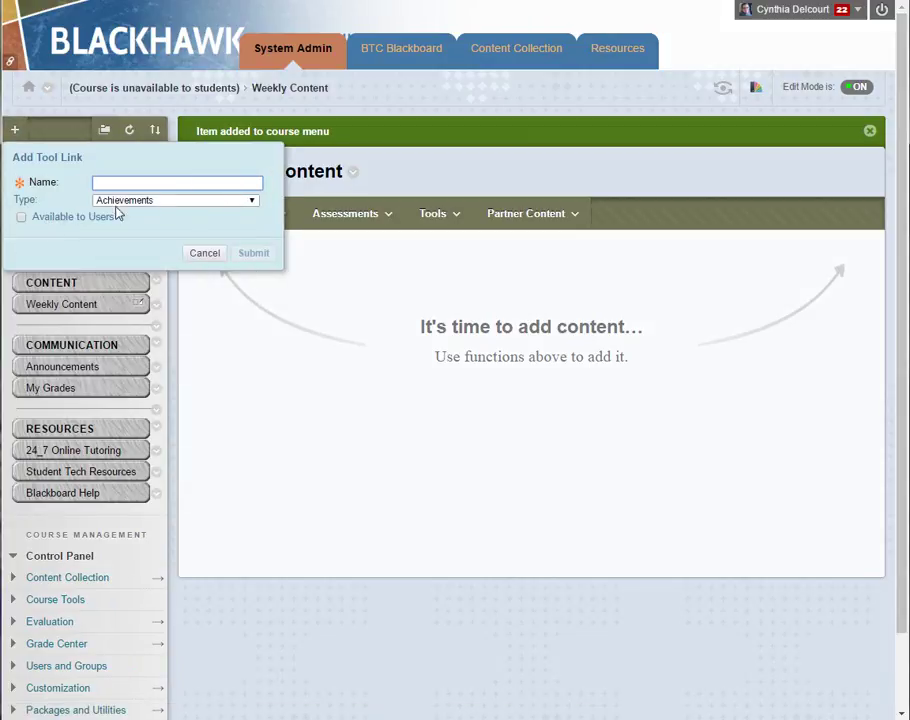
left_click(251, 201)
scroll(283, 284, "down", 1)
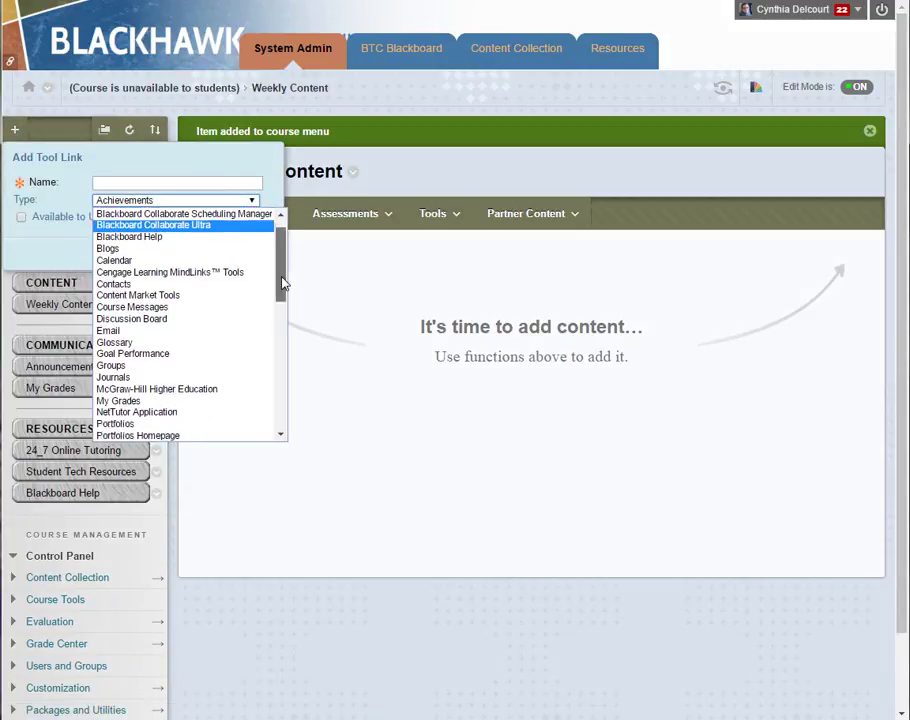
left_click_drag(283, 284, 283, 226)
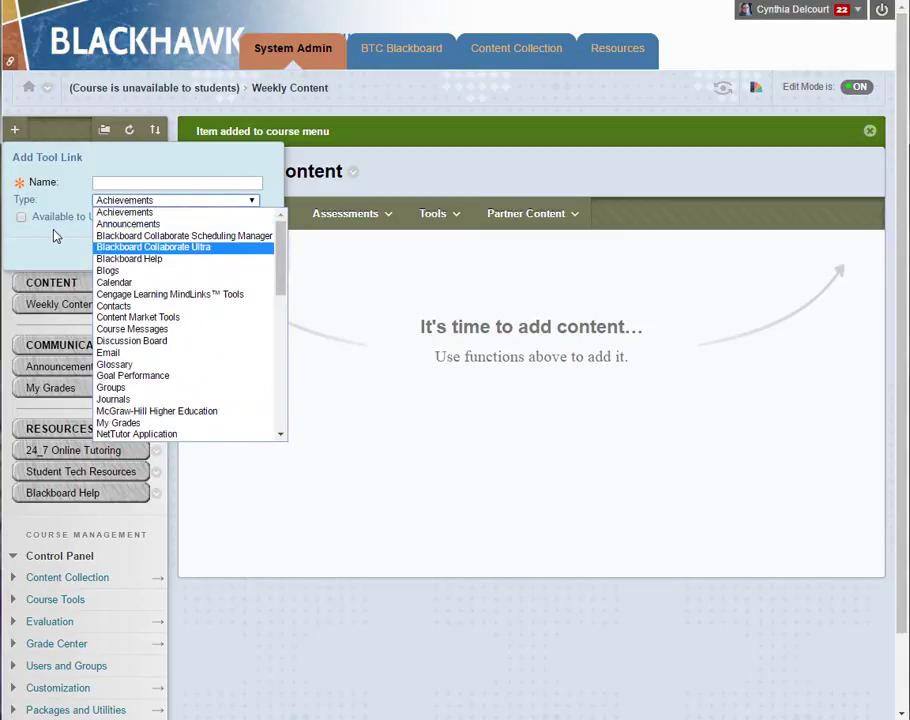
Name the tool link Discussion Board, set its type to Discussion Board, and submit it as available to users.
left_click(135, 186)
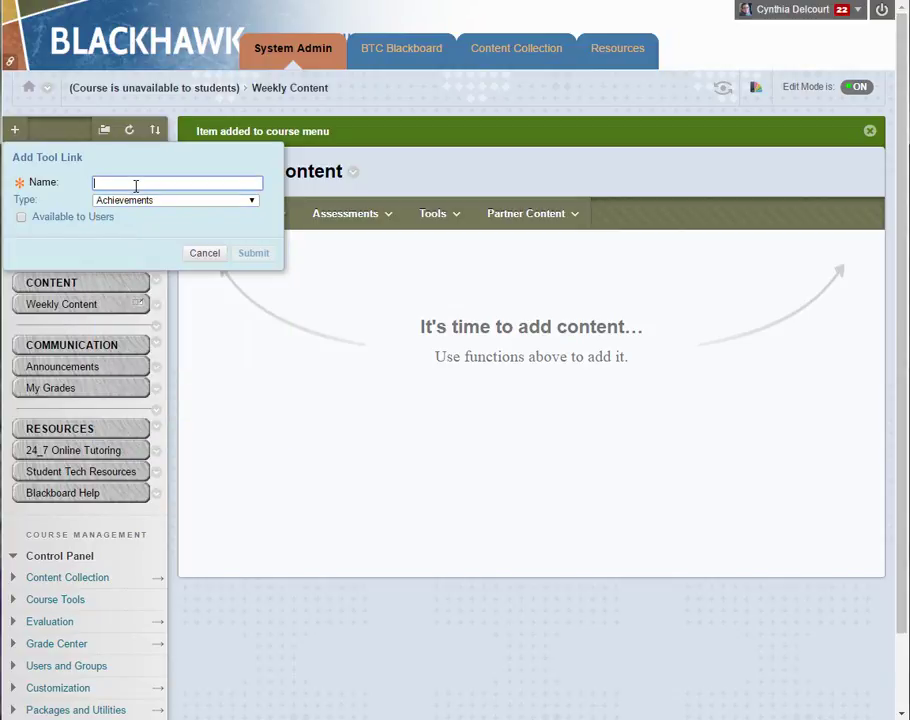
type("Discussion Board")
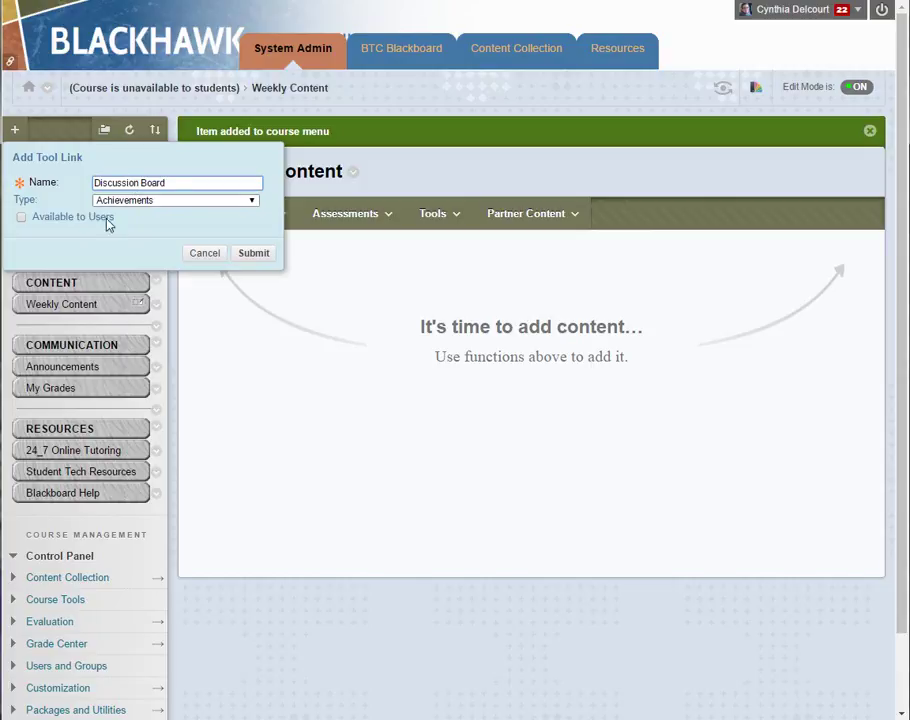
left_click(252, 201)
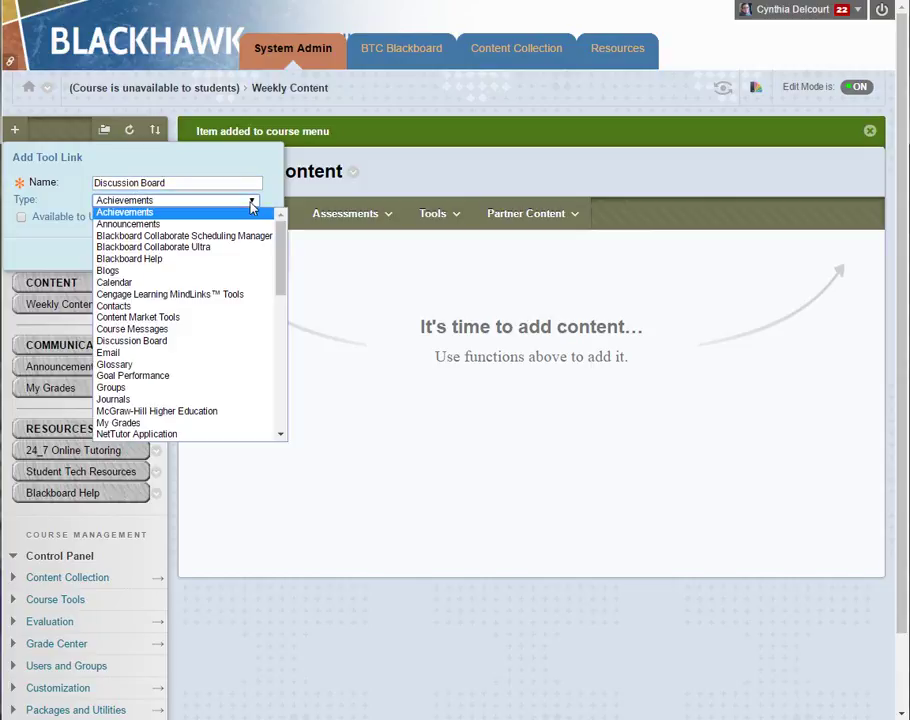
left_click(204, 341)
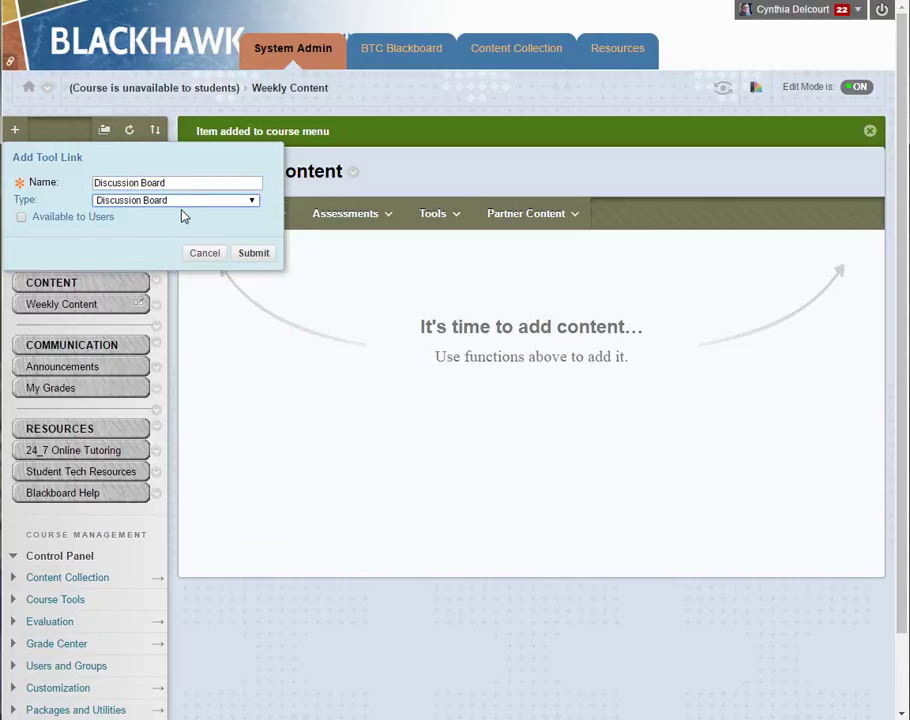
left_click(22, 219)
left_click(254, 253)
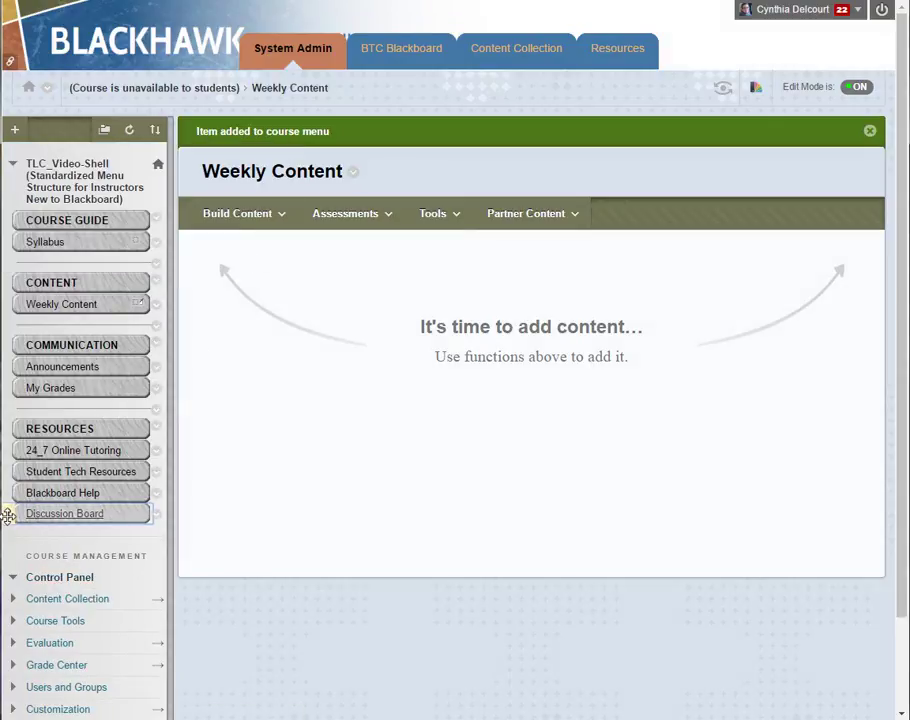
Move Discussion Board below Weekly Content in the course menu and open its page.
left_click_drag(8, 515, 63, 357)
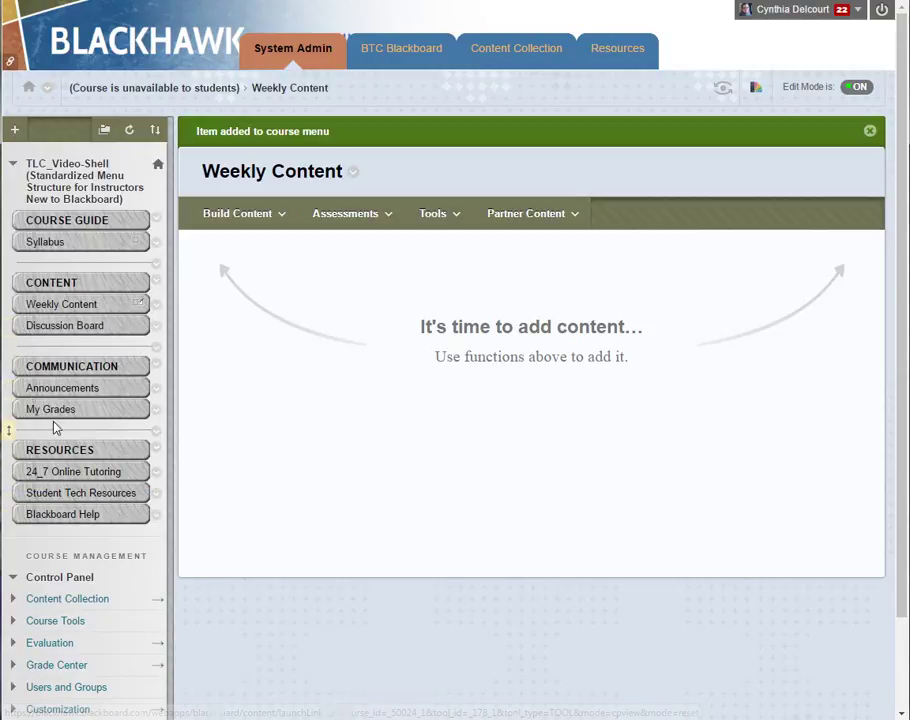
left_click(42, 328)
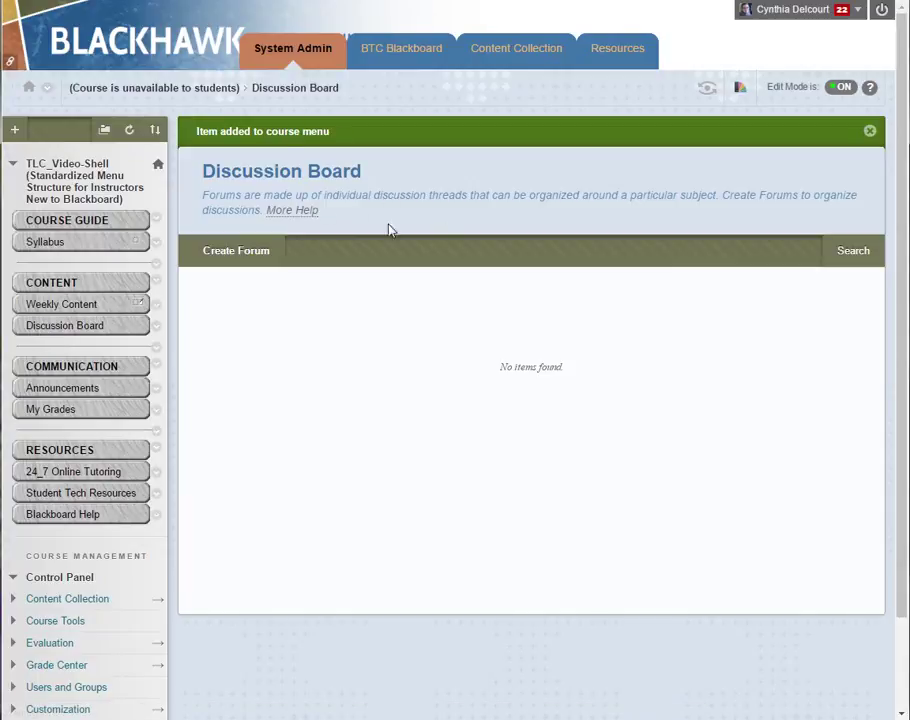